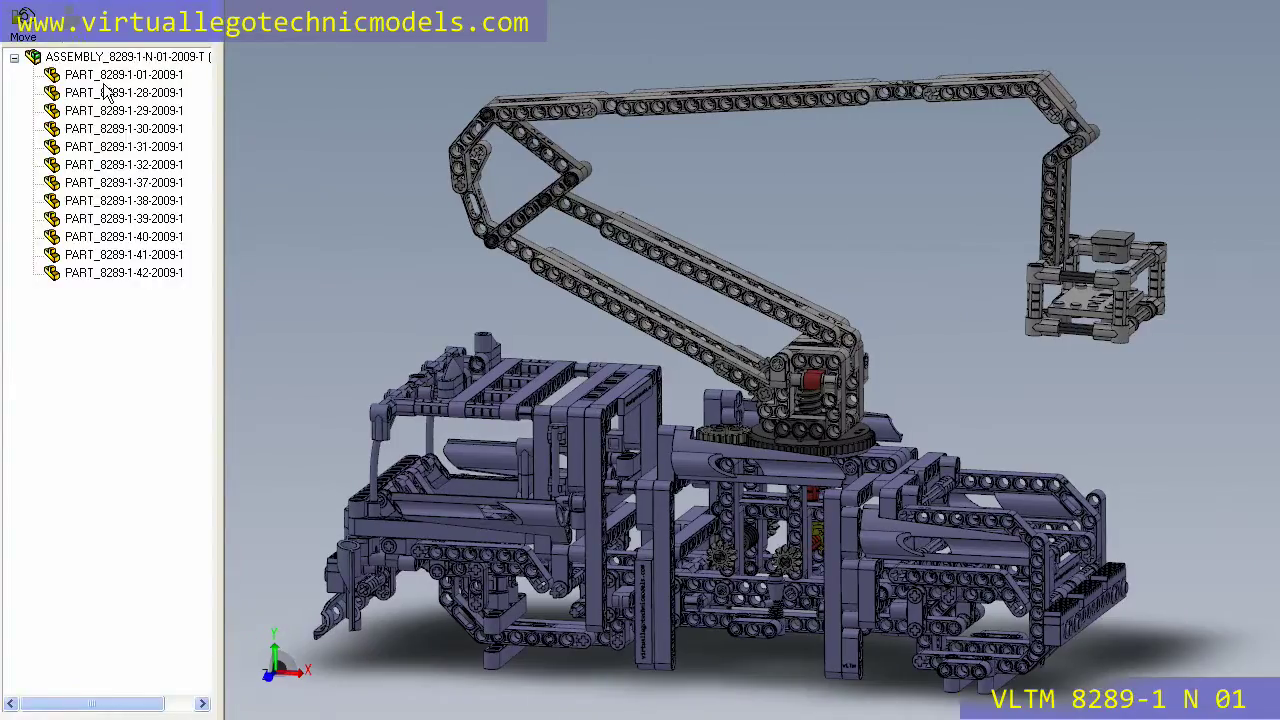
pyautogui.click(107, 75)
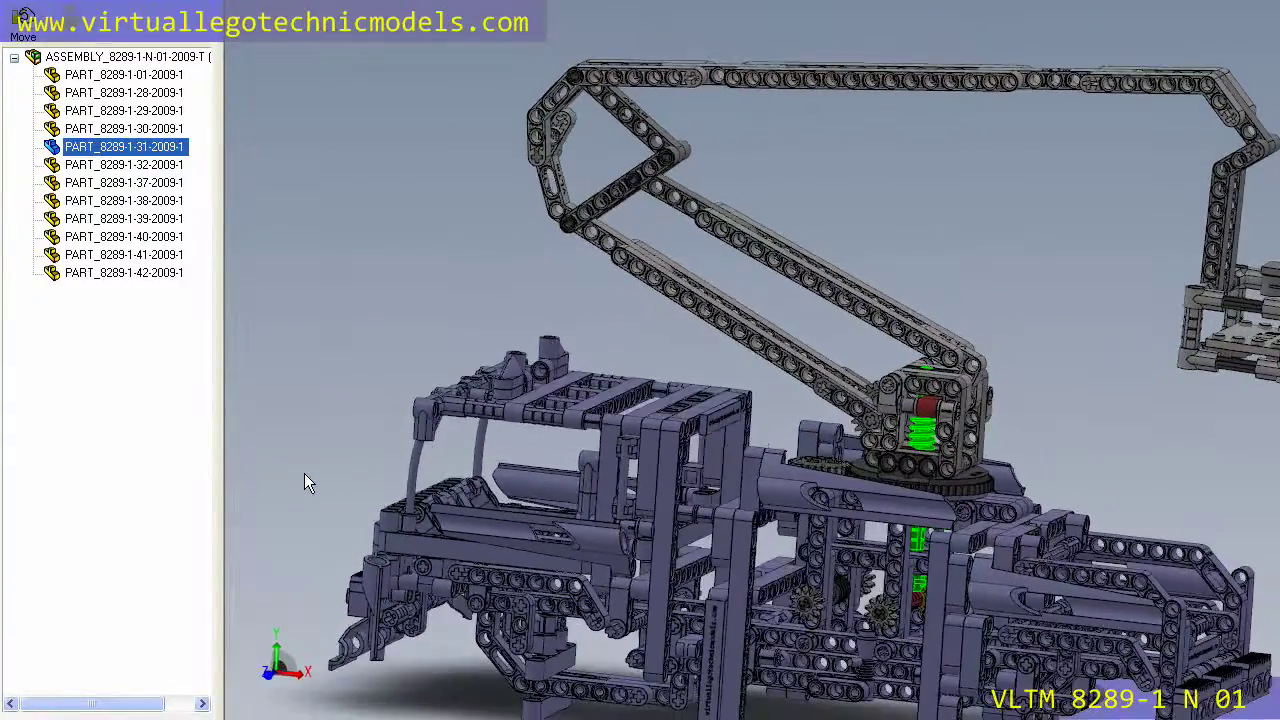
pyautogui.press('Down')
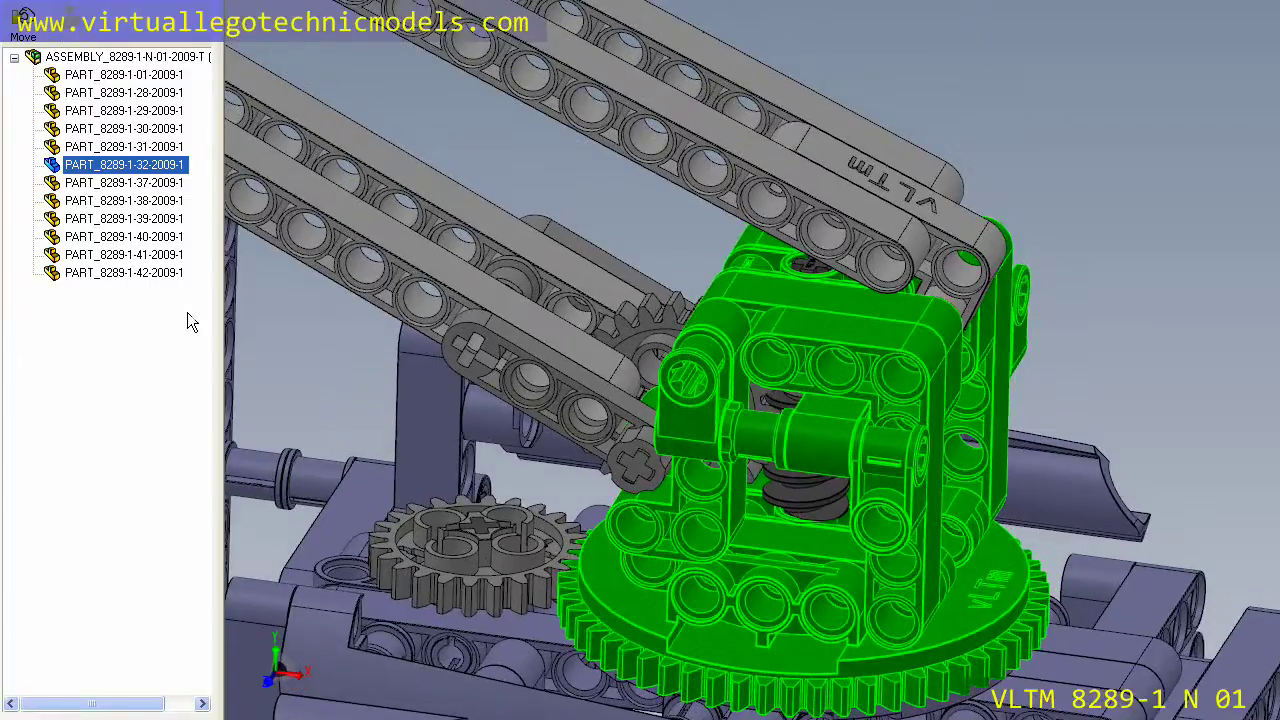
pyautogui.click(139, 185)
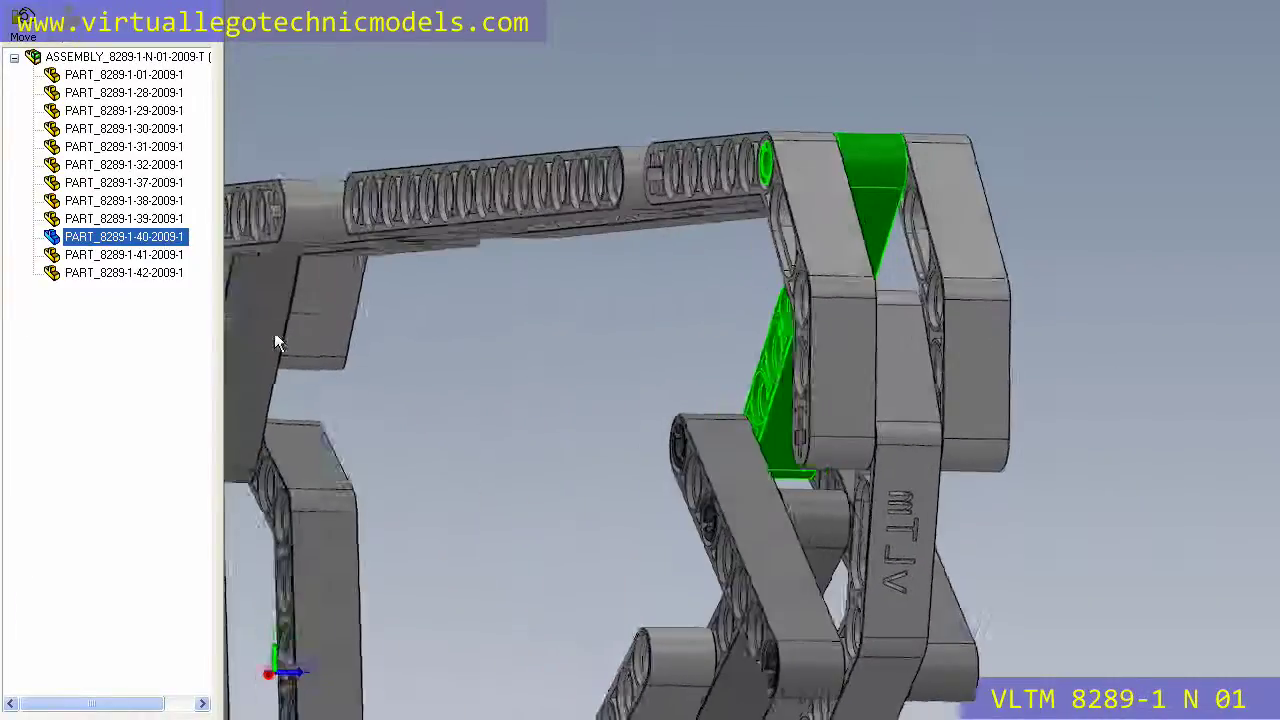
pyautogui.click(140, 257)
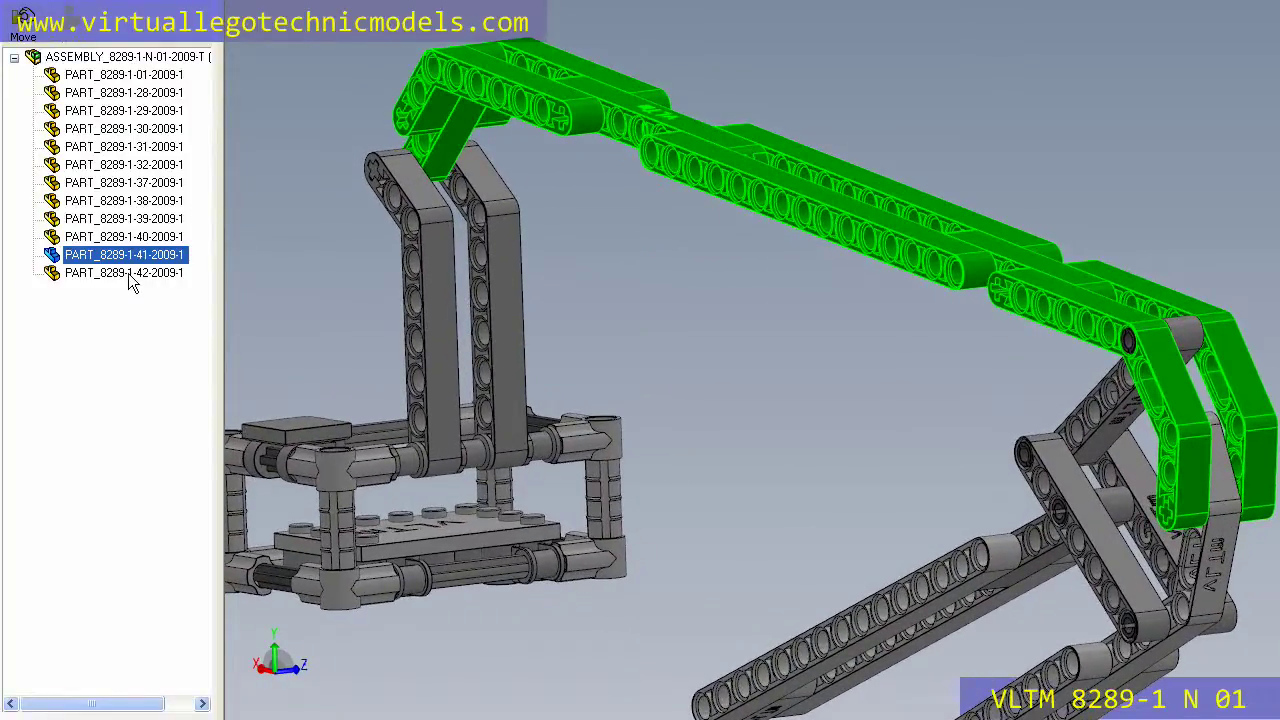
pyautogui.click(130, 276)
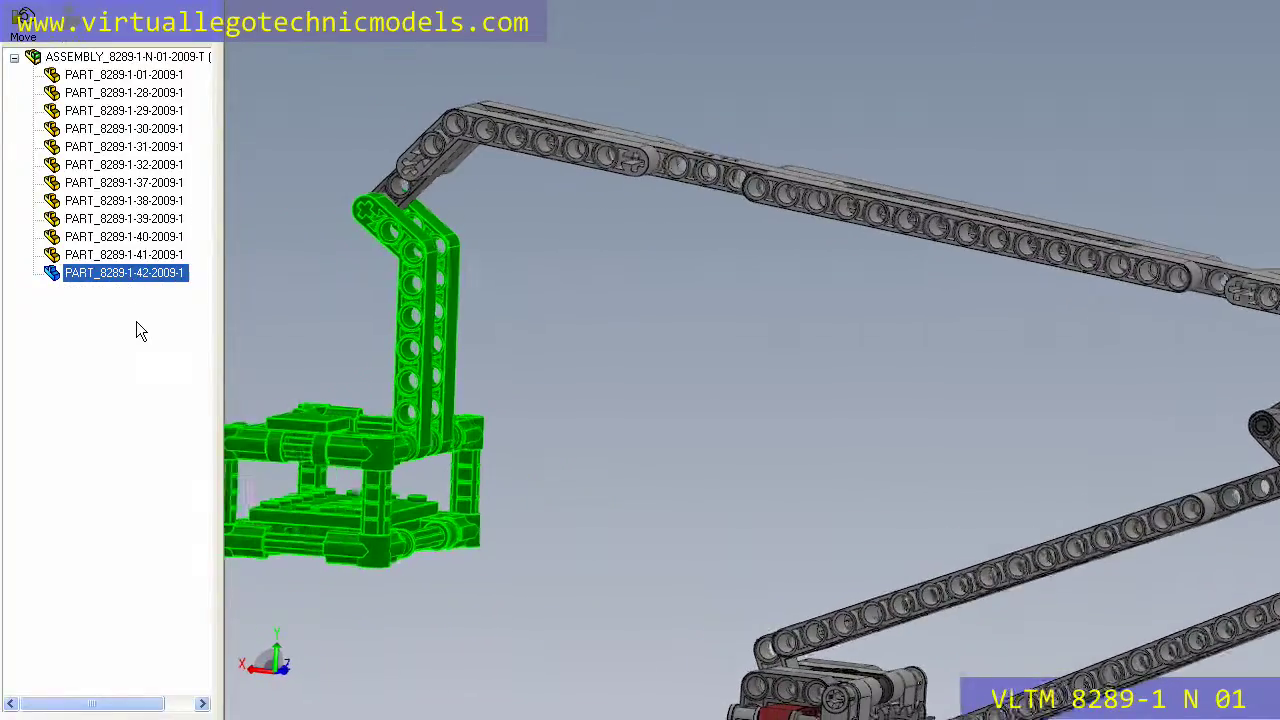